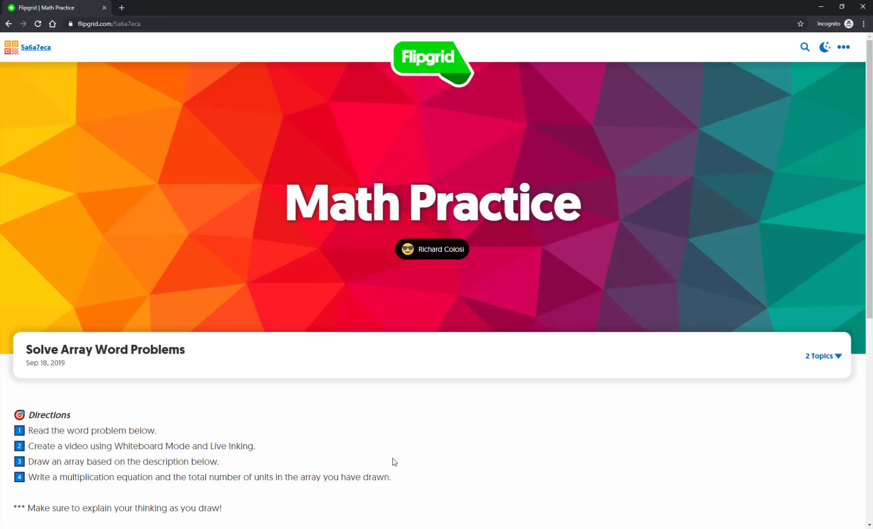
# Have the word problem read aloud, then close the read-aloud view.
pyautogui.scroll(-1, 215, 354)
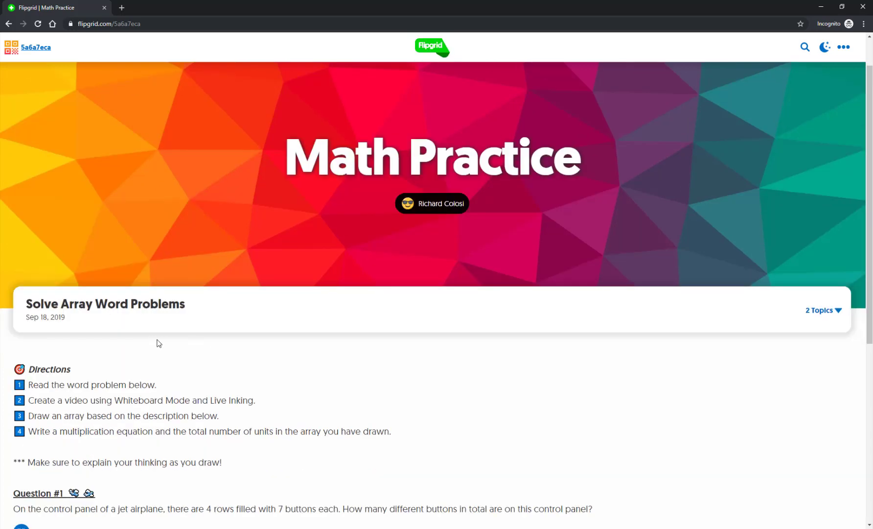
pyautogui.scroll(-1, 136, 360)
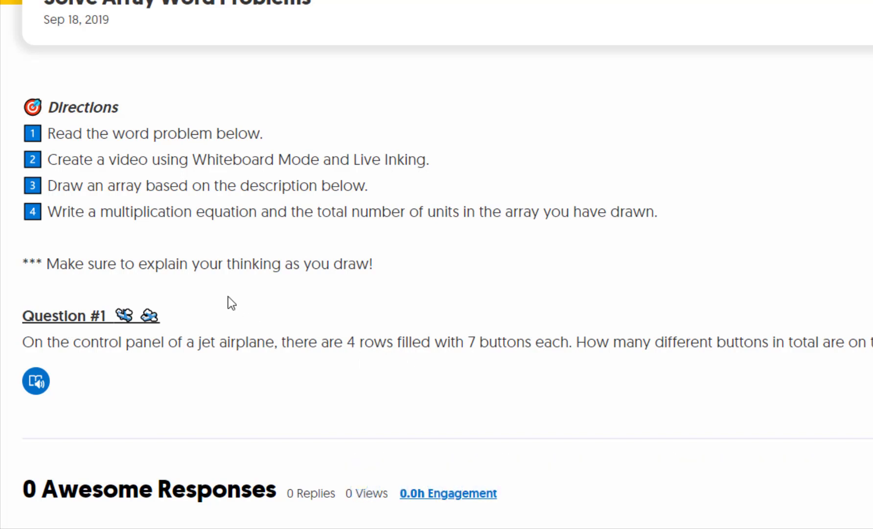
pyautogui.click(36, 381)
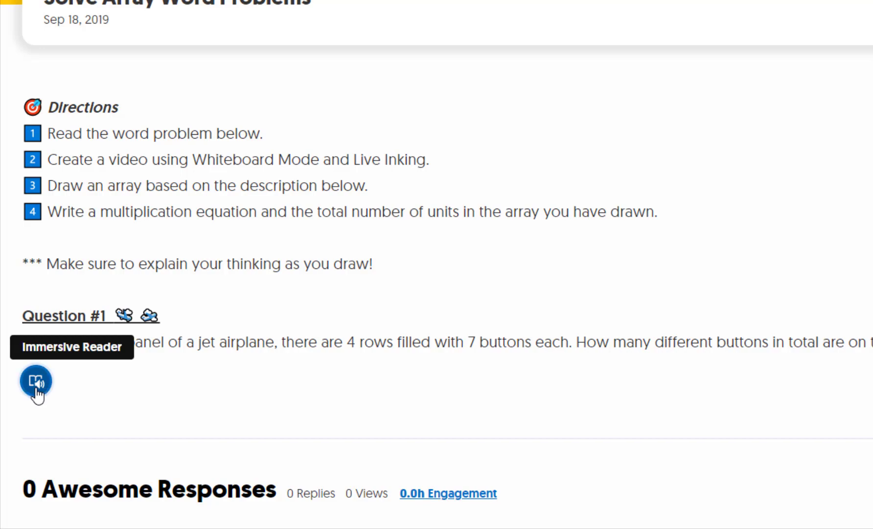
pyautogui.click(435, 507)
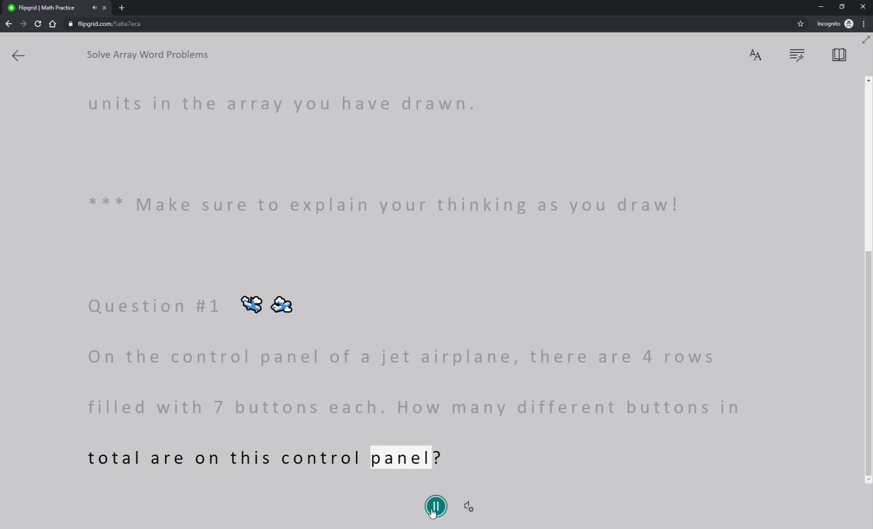
pyautogui.press('Escape')
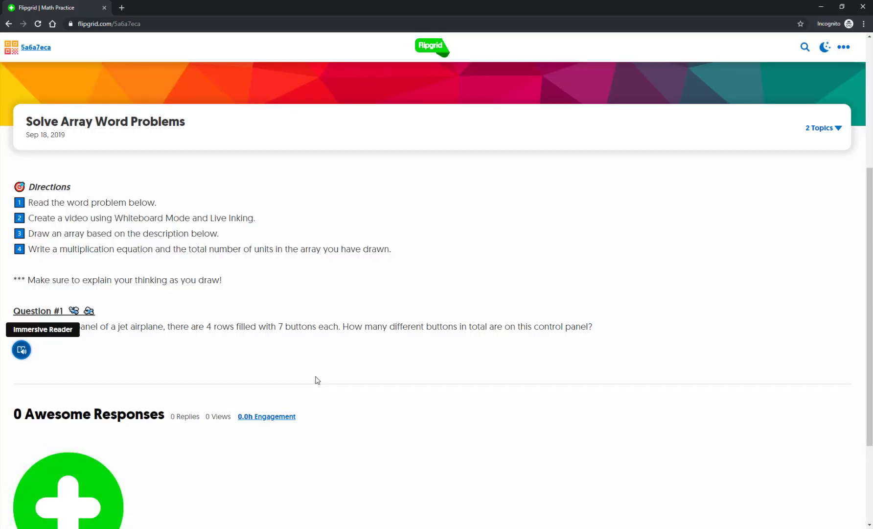
# Start a new response to the topic and continue signing in with the school account.
pyautogui.scroll(-1, 317, 380)
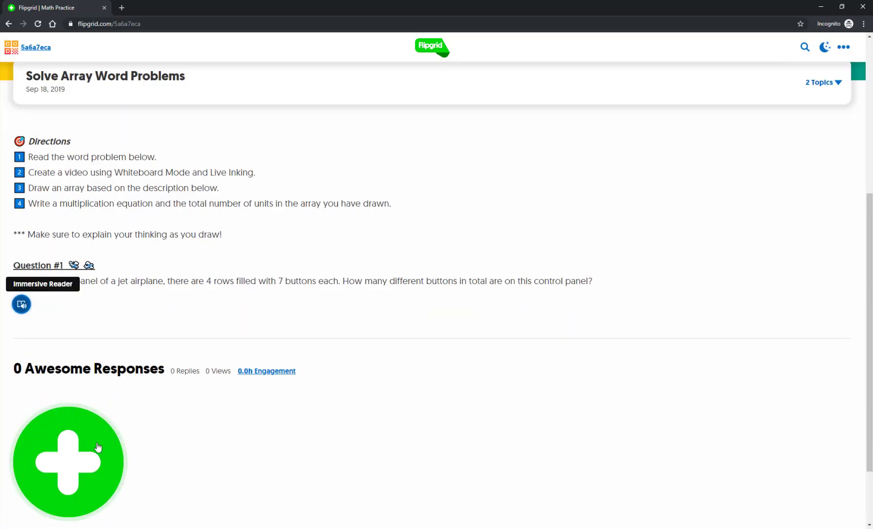
pyautogui.click(84, 452)
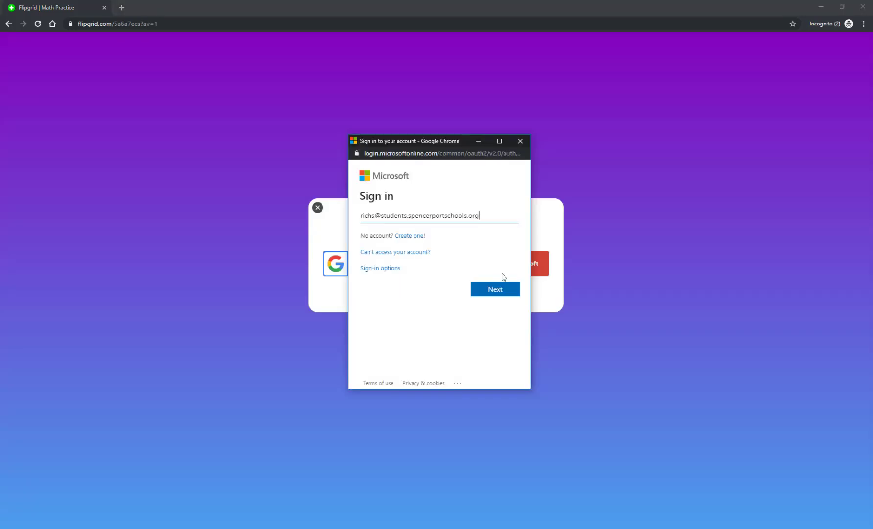
pyautogui.click(501, 291)
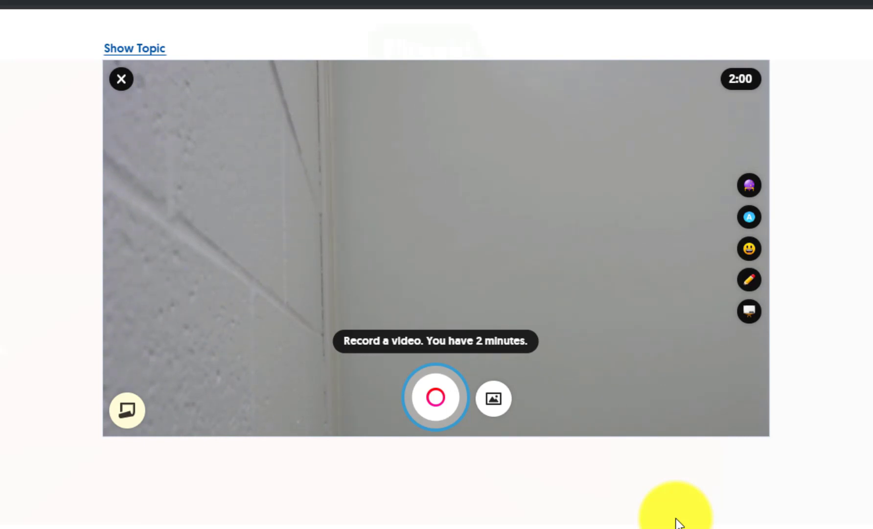
# Replace the camera view with a plain whiteboard and show the topic directions beside it.
pyautogui.click(749, 313)
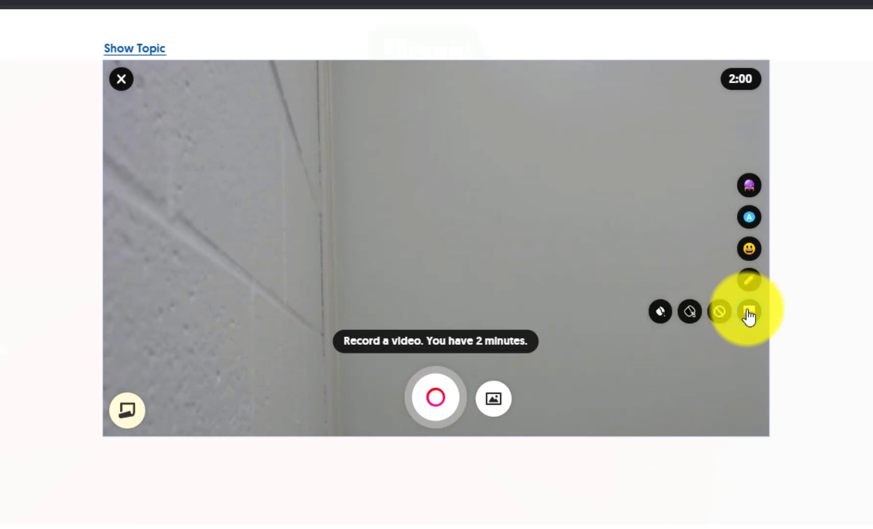
pyautogui.click(661, 316)
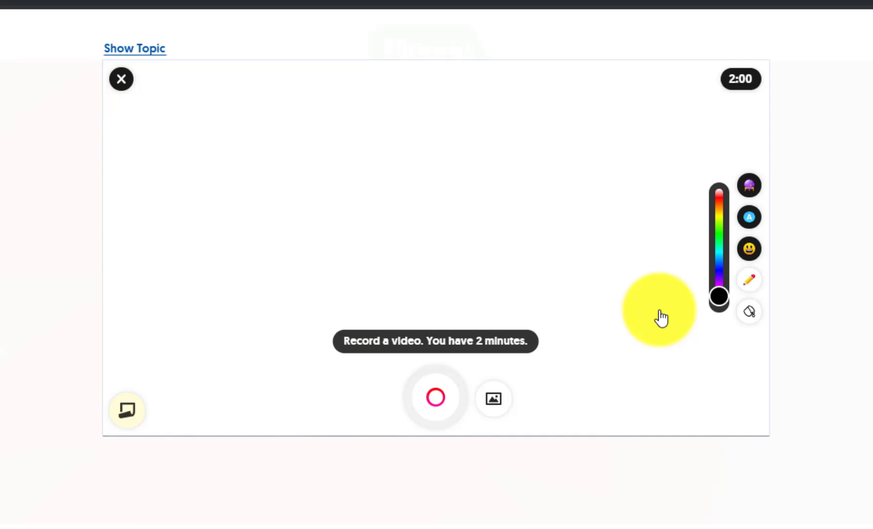
pyautogui.click(135, 51)
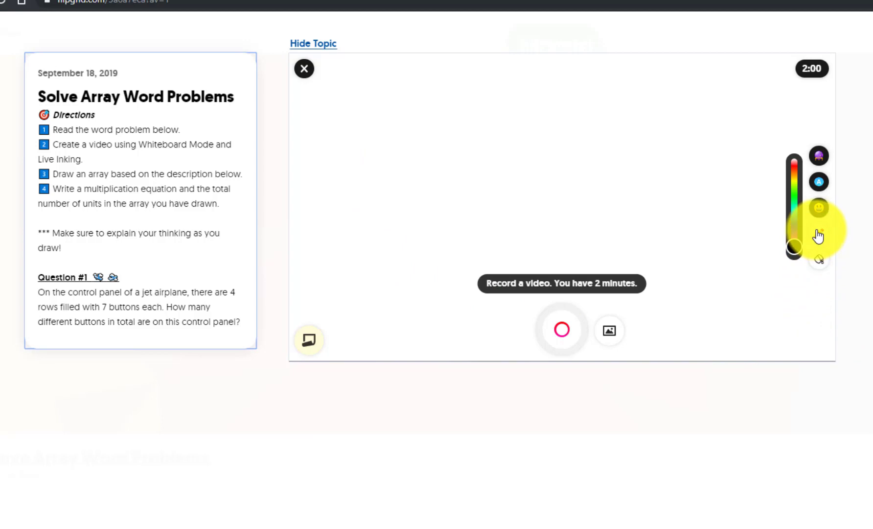
# Turn on the drawing pen and set its ink colour to blue.
pyautogui.click(818, 236)
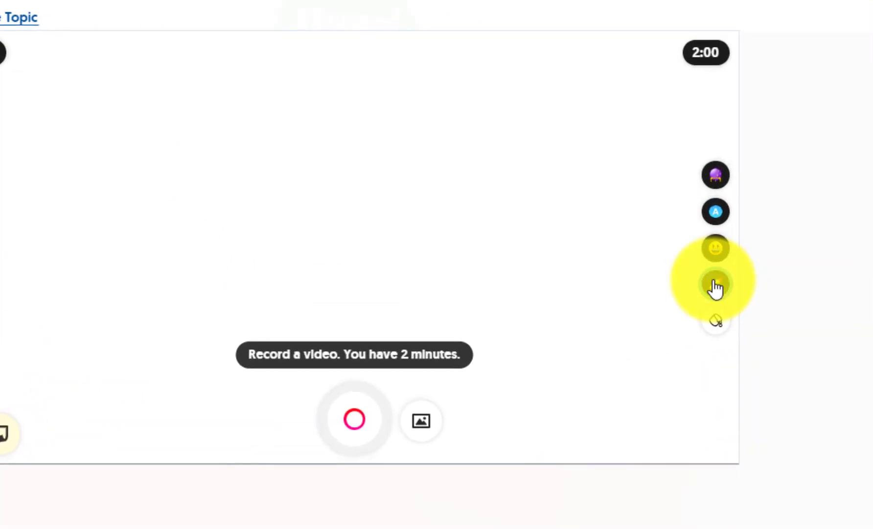
pyautogui.click(715, 285)
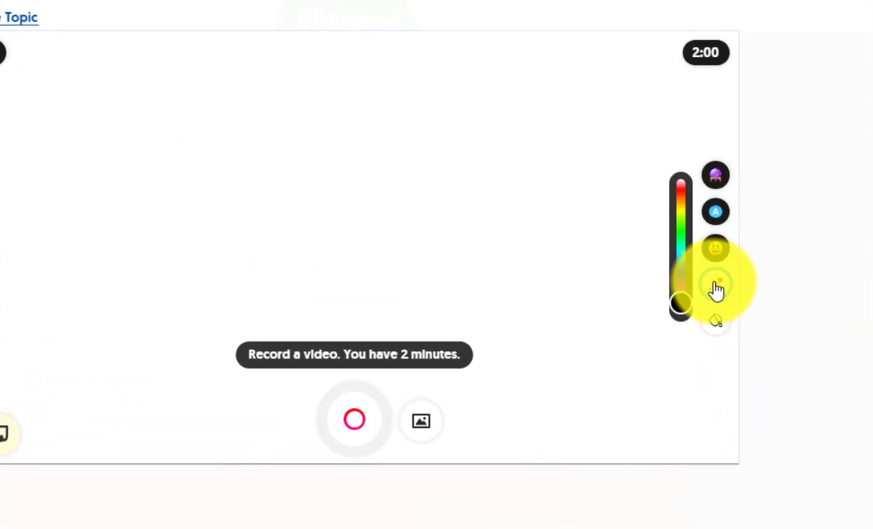
pyautogui.moveTo(684, 306); pyautogui.dragTo(681, 268)
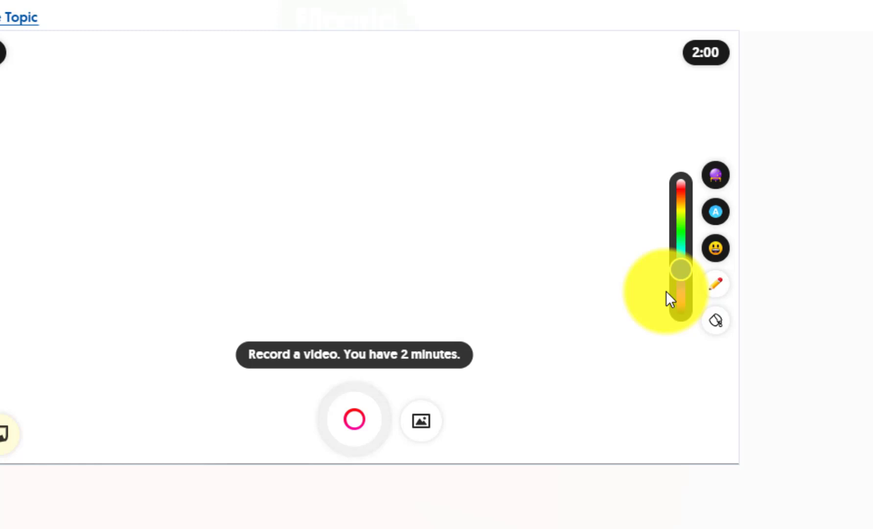
# Start recording and draw four rows of seven X marks on the whiteboard.
pyautogui.click(355, 419)
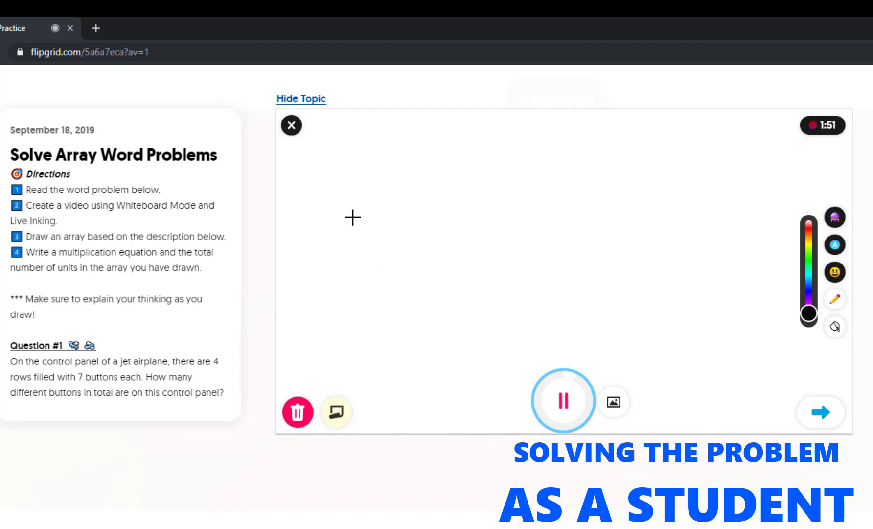
pyautogui.moveTo(343, 195); pyautogui.dragTo(354, 217)
pyautogui.moveTo(363, 196)
pyautogui.mouseDown()
pyautogui.moveTo(341, 212)
pyautogui.moveTo(363, 267)
pyautogui.mouseUp()
pyautogui.moveTo(340, 266); pyautogui.dragTo(370, 253)
pyautogui.moveTo(357, 318); pyautogui.dragTo(381, 303)
pyautogui.moveTo(349, 347); pyautogui.dragTo(378, 333)
pyautogui.moveTo(375, 215); pyautogui.dragTo(397, 196)
pyautogui.moveTo(422, 196)
pyautogui.mouseDown()
pyautogui.moveTo(429, 213)
pyautogui.moveTo(506, 197)
pyautogui.moveTo(530, 202)
pyautogui.moveTo(400, 250)
pyautogui.moveTo(464, 239)
pyautogui.moveTo(495, 248)
pyautogui.moveTo(413, 292)
pyautogui.moveTo(505, 302)
pyautogui.moveTo(396, 331)
pyautogui.moveTo(536, 331)
pyautogui.mouseUp()
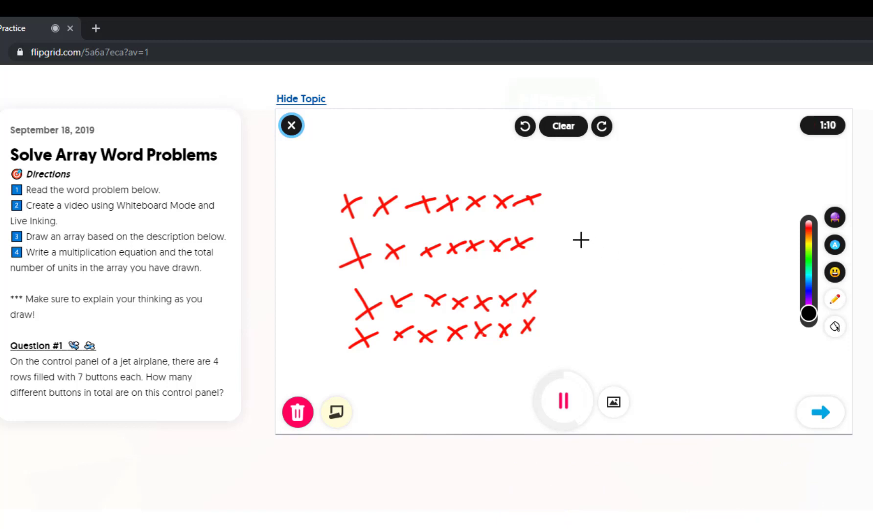
# Write 4 x 7 = 28 beside the array and circle the 28.
pyautogui.moveTo(580, 239); pyautogui.dragTo(617, 262)
pyautogui.moveTo(606, 241)
pyautogui.mouseDown()
pyautogui.moveTo(606, 288)
pyautogui.moveTo(639, 282)
pyautogui.moveTo(628, 283)
pyautogui.mouseUp()
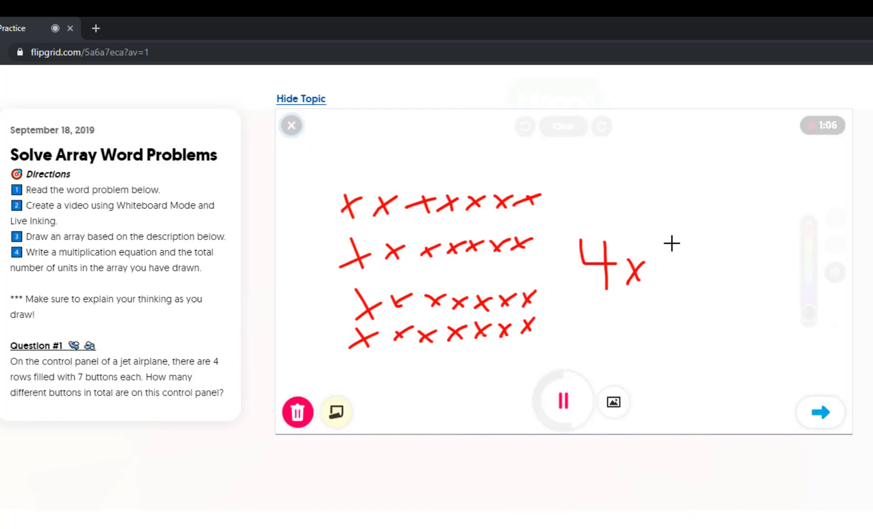
pyautogui.moveTo(649, 240)
pyautogui.mouseDown()
pyautogui.moveTo(675, 285)
pyautogui.moveTo(717, 265)
pyautogui.moveTo(723, 275)
pyautogui.mouseUp()
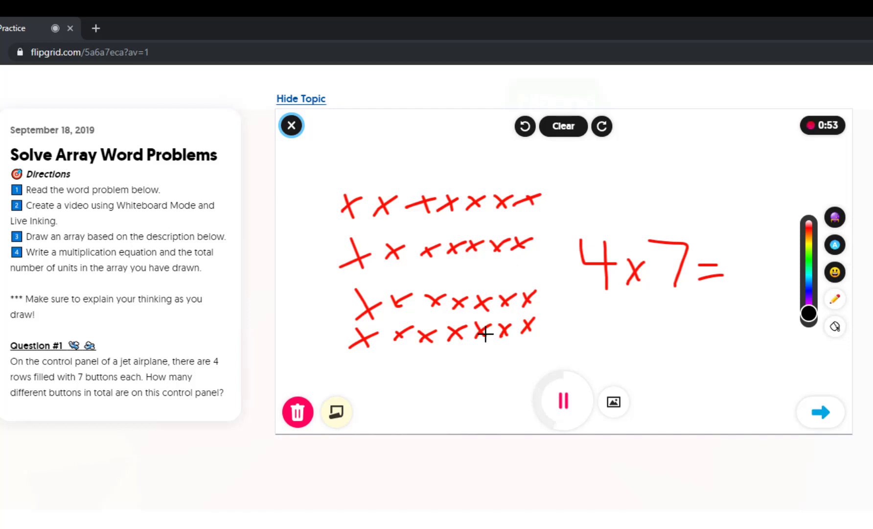
pyautogui.moveTo(731, 240)
pyautogui.mouseDown()
pyautogui.moveTo(730, 288)
pyautogui.moveTo(781, 286)
pyautogui.mouseUp()
pyautogui.moveTo(796, 241); pyautogui.dragTo(795, 239)
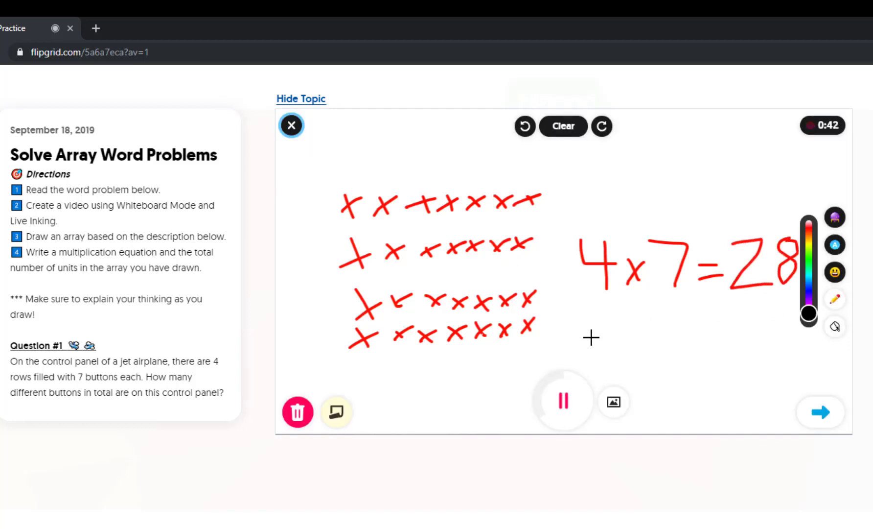
pyautogui.moveTo(591, 337)
pyautogui.mouseDown()
pyautogui.moveTo(617, 356)
pyautogui.moveTo(651, 362)
pyautogui.mouseUp()
pyautogui.moveTo(668, 324)
pyautogui.mouseDown()
pyautogui.moveTo(661, 361)
pyautogui.moveTo(669, 327)
pyautogui.moveTo(596, 318)
pyautogui.moveTo(692, 373)
pyautogui.mouseUp()
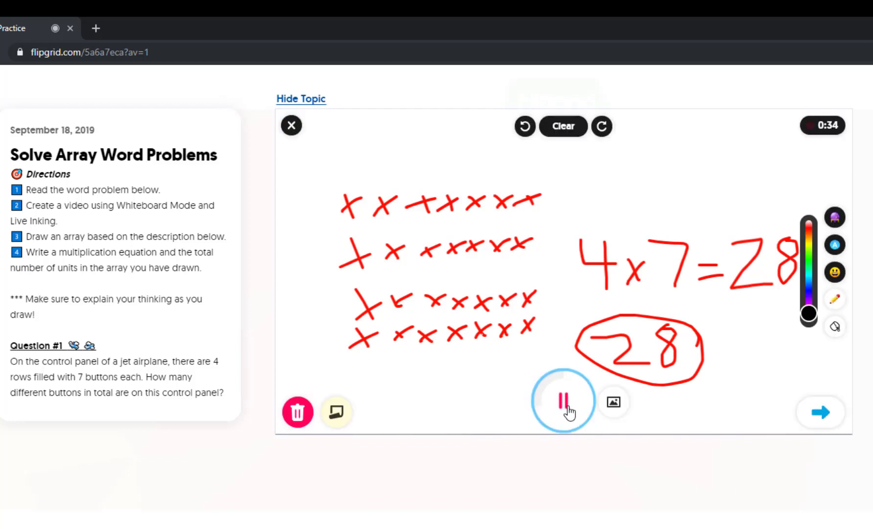
# Pause and finish the 1:26 recording, review the clip, then proceed to the thumbnail selfie.
pyautogui.click(564, 403)
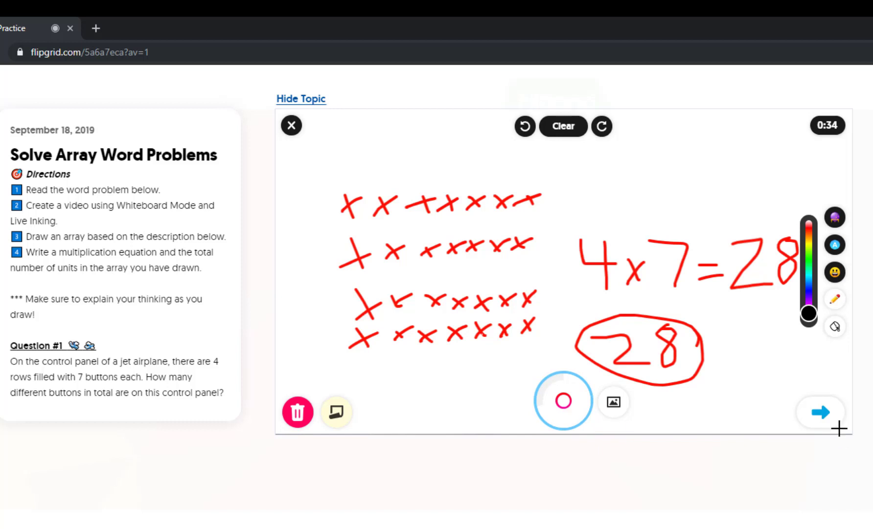
pyautogui.click(820, 413)
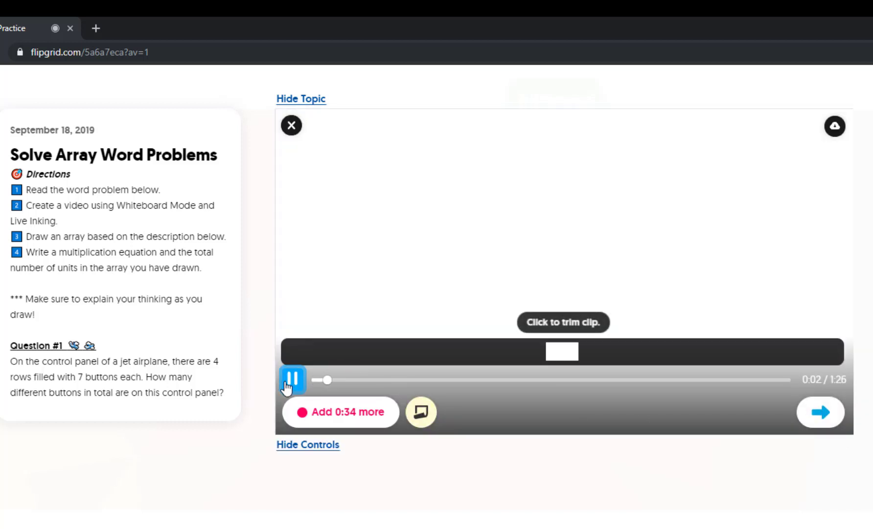
pyautogui.click(291, 380)
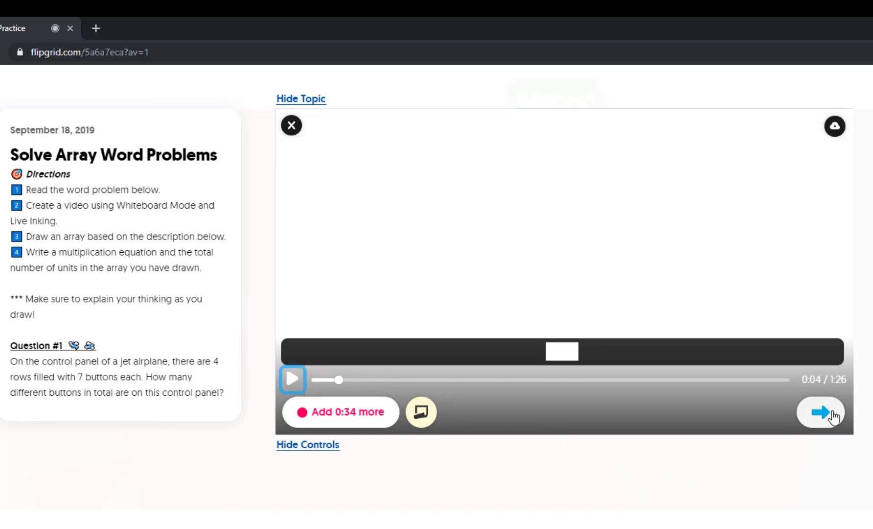
pyautogui.click(820, 411)
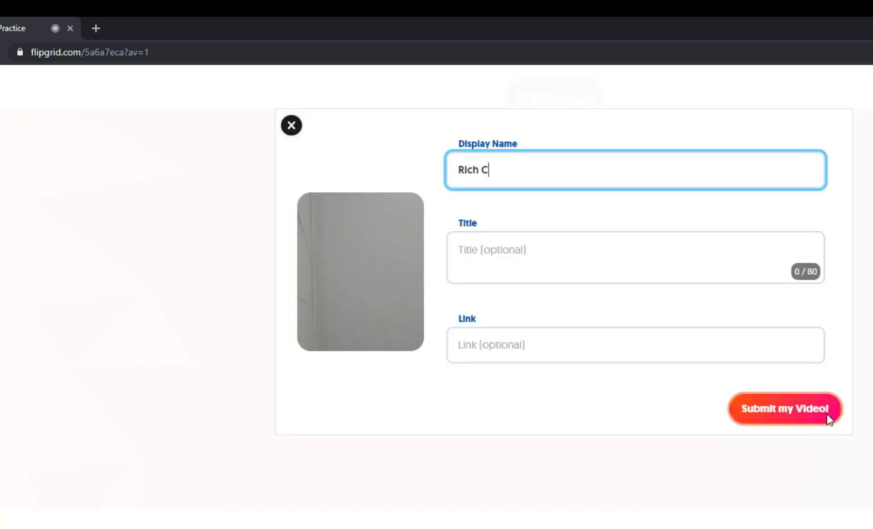
# Submit the finished video response and download the recorded video.
pyautogui.click(782, 409)
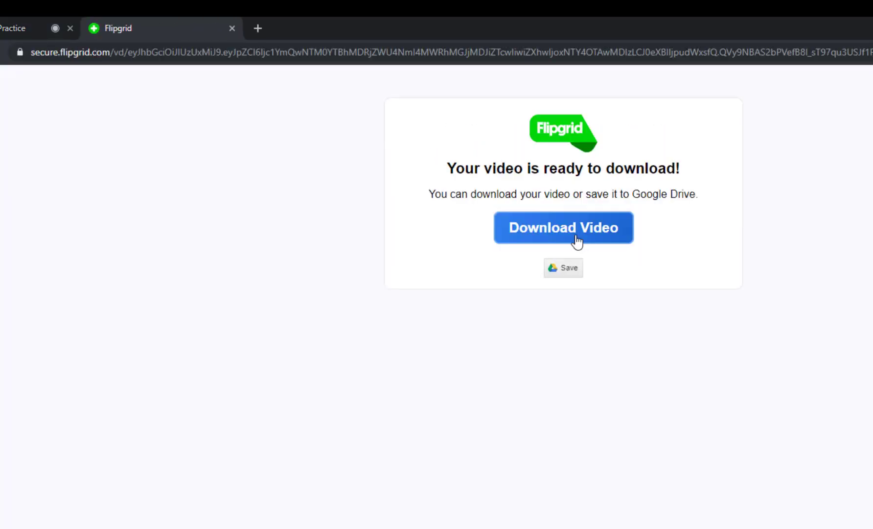
pyautogui.click(576, 237)
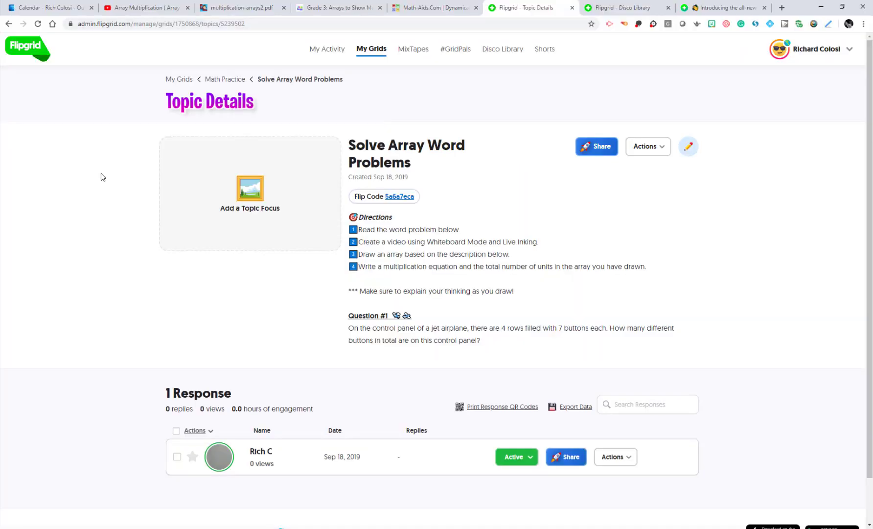
# Open the student's response, set Performance to 2, and type the comment 'Great jo'.
pyautogui.scroll(-2, 102, 179)
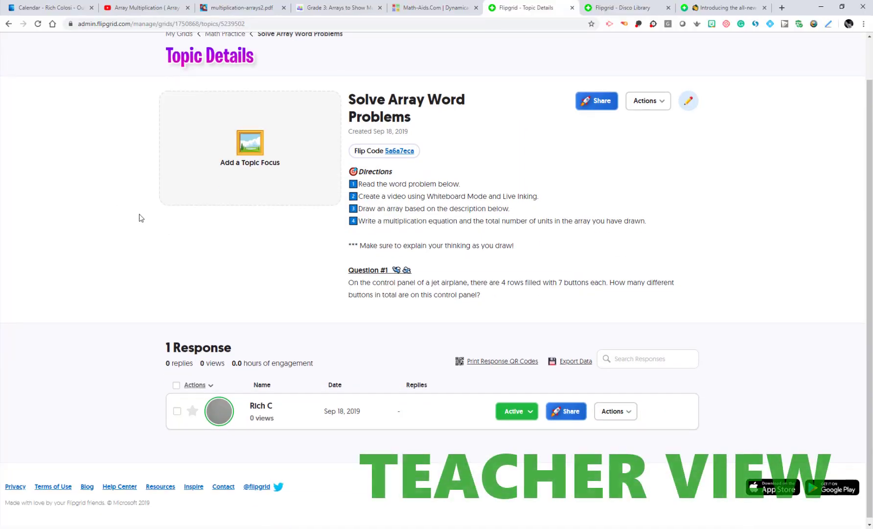
pyautogui.click(397, 411)
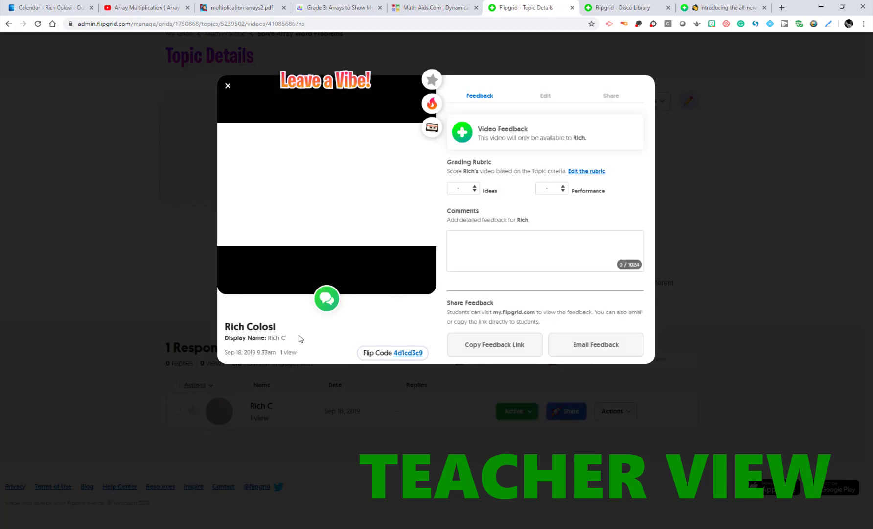
pyautogui.moveTo(247, 248)
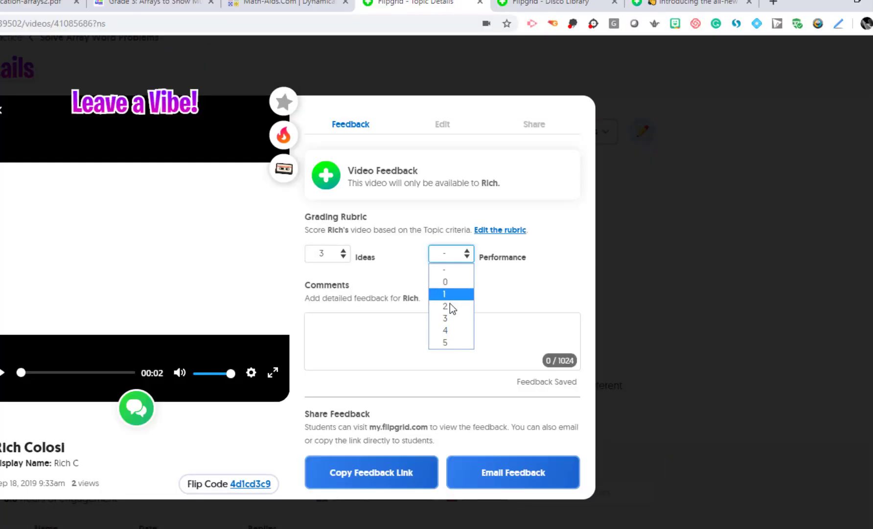
pyautogui.click(551, 226)
pyautogui.click(514, 249)
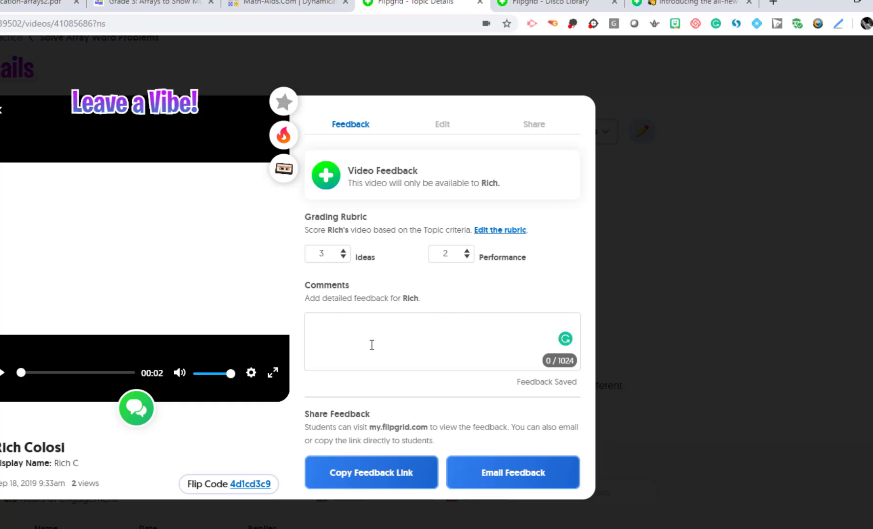
pyautogui.write('Great jo')
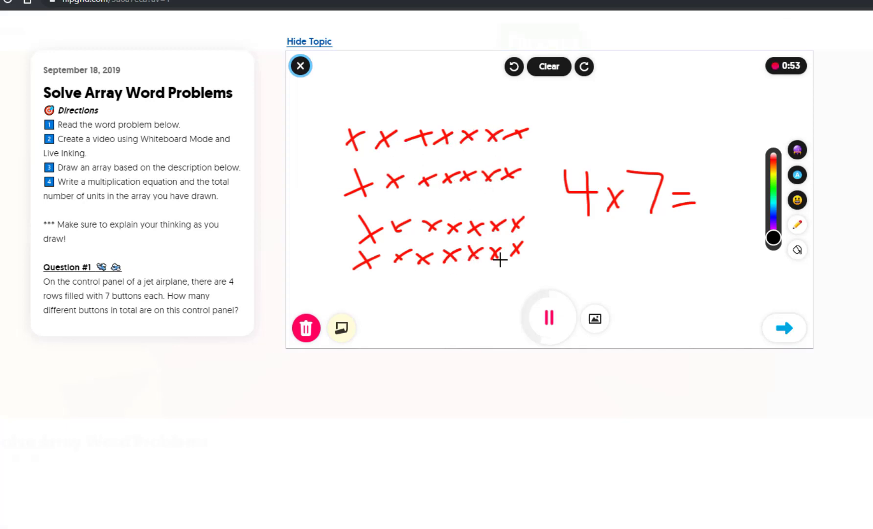
# Write a 2 after 4 x 7 = on the whiteboard.
pyautogui.moveTo(705, 173)
pyautogui.mouseDown()
pyautogui.moveTo(720, 171)
pyautogui.moveTo(703, 209)
pyautogui.moveTo(718, 213)
pyautogui.mouseUp()
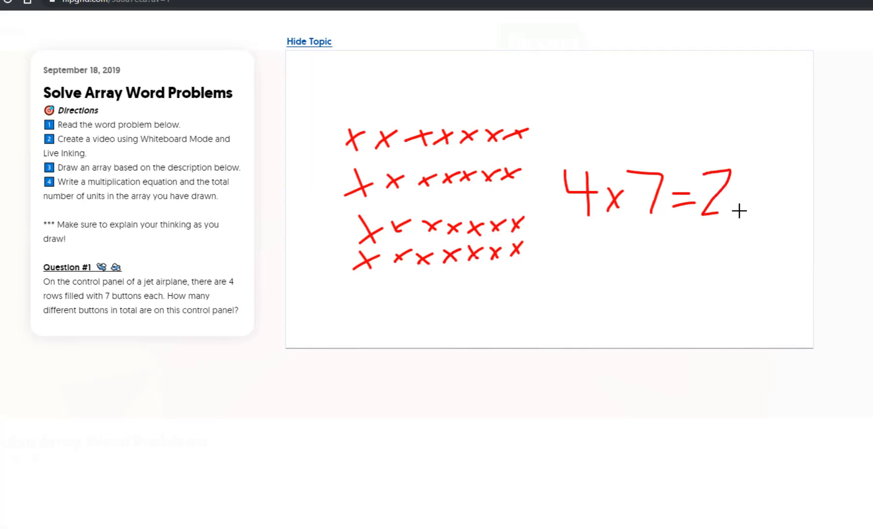